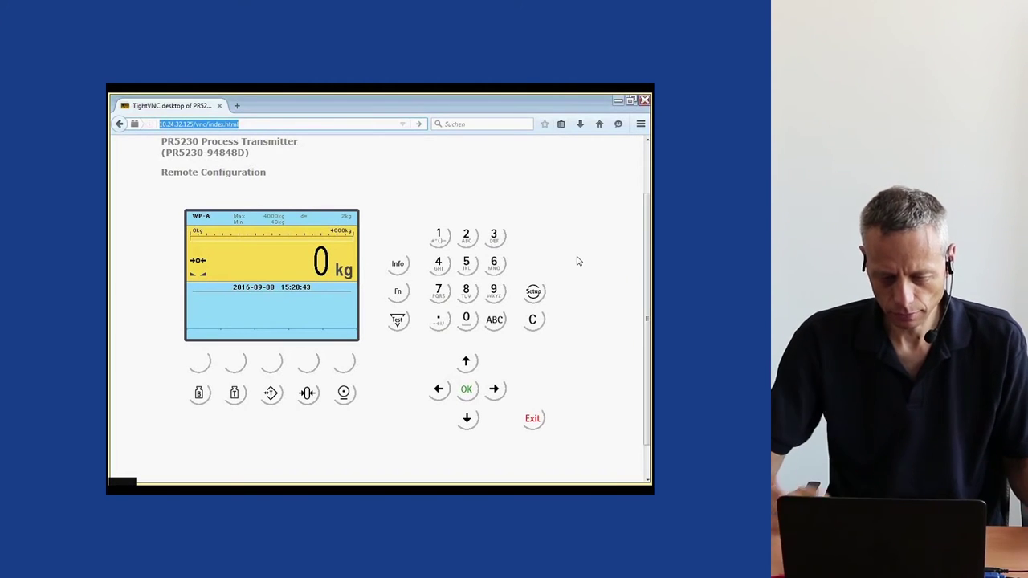
Step: Open the Weighing points list from the transmitter's Setup menu
click(533, 293)
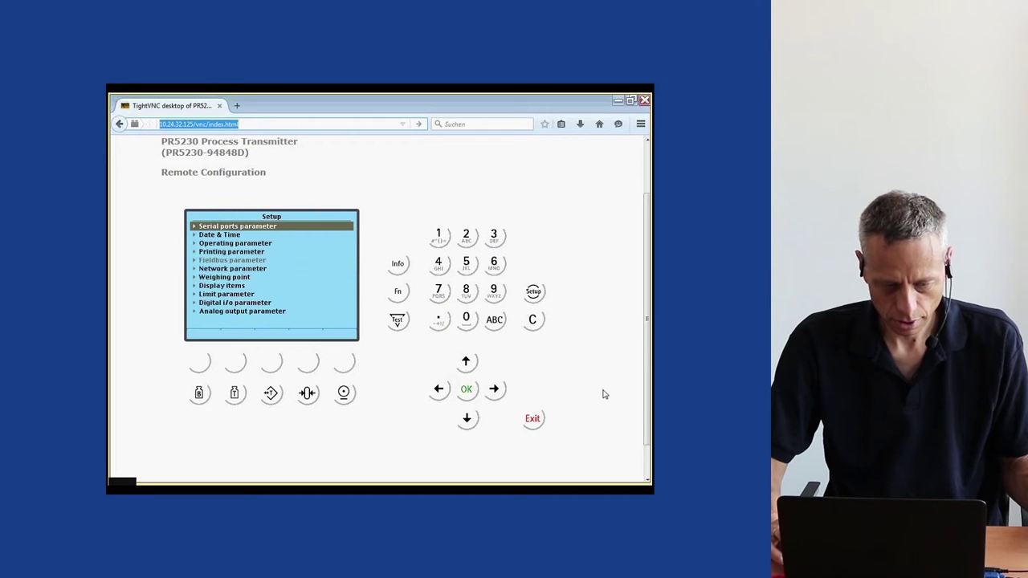
key(Down)
key(Down)
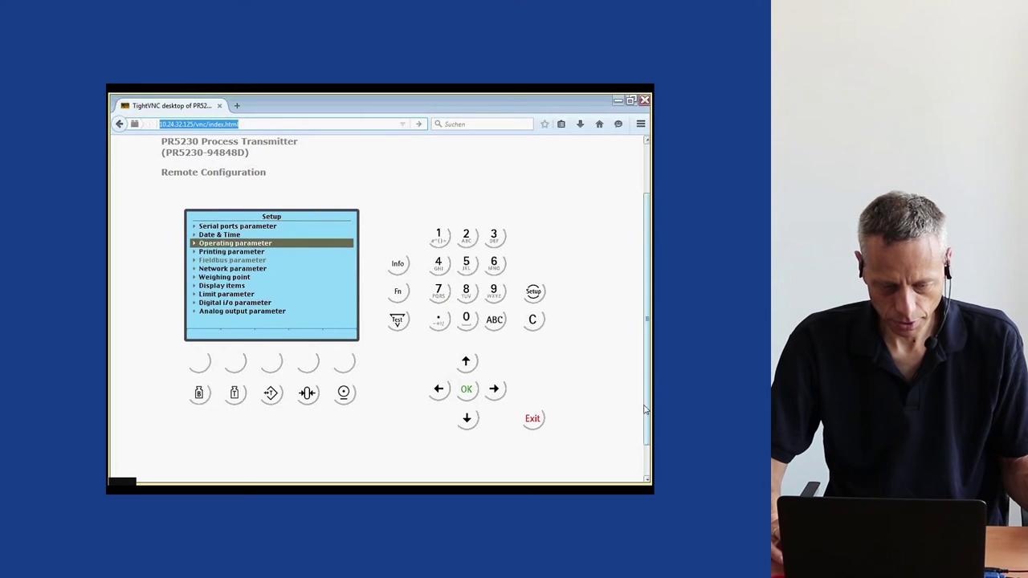
key(Down)
key(Down)
key(Down)
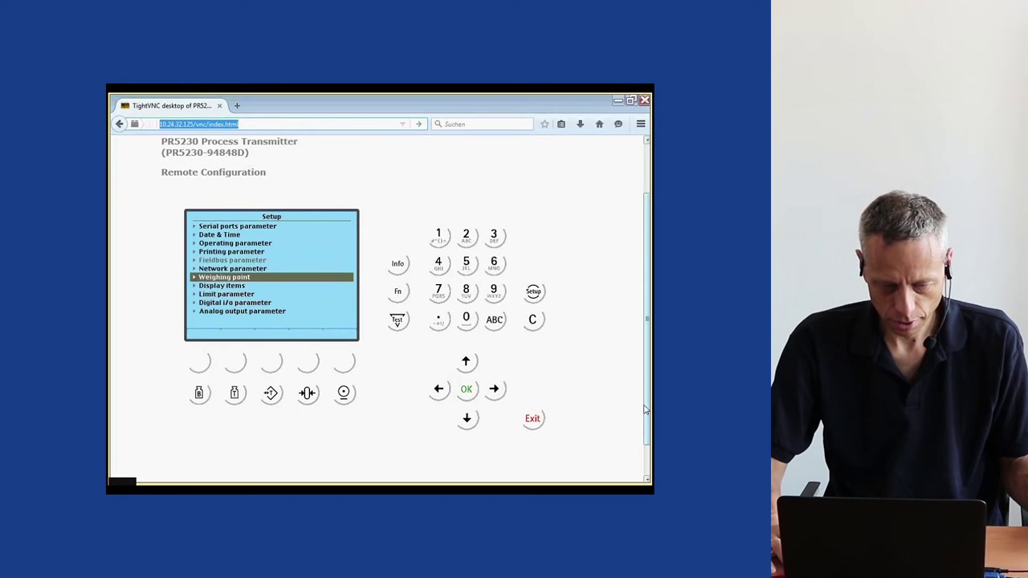
key(Return)
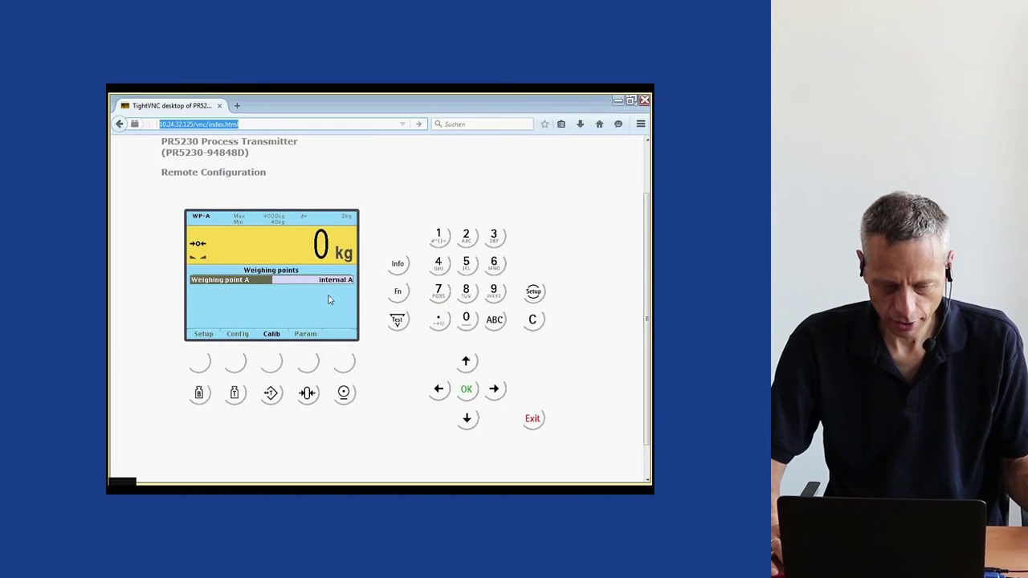
Step: Start a new calibration of weighing point A using Calib, then New
click(270, 363)
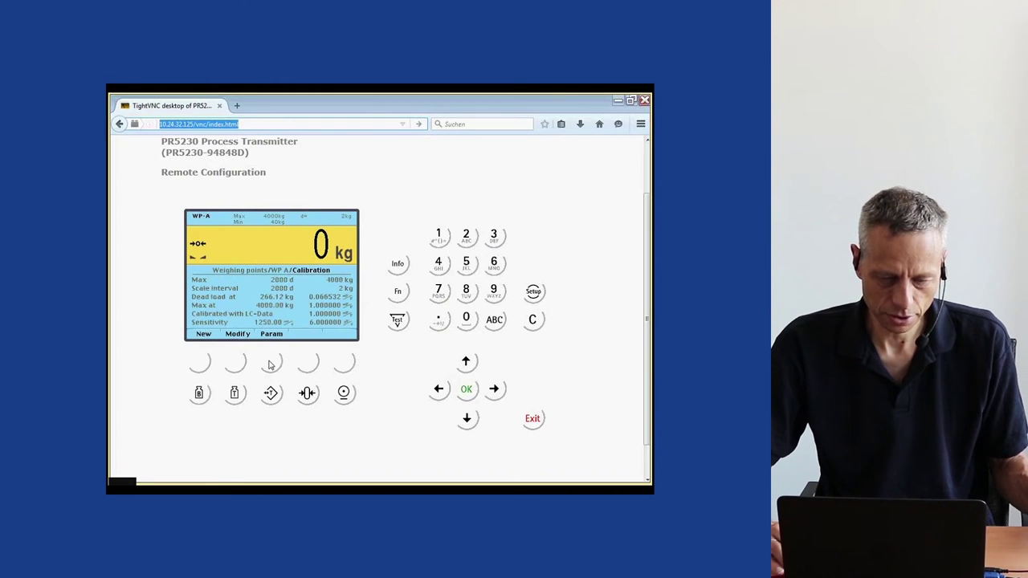
click(200, 362)
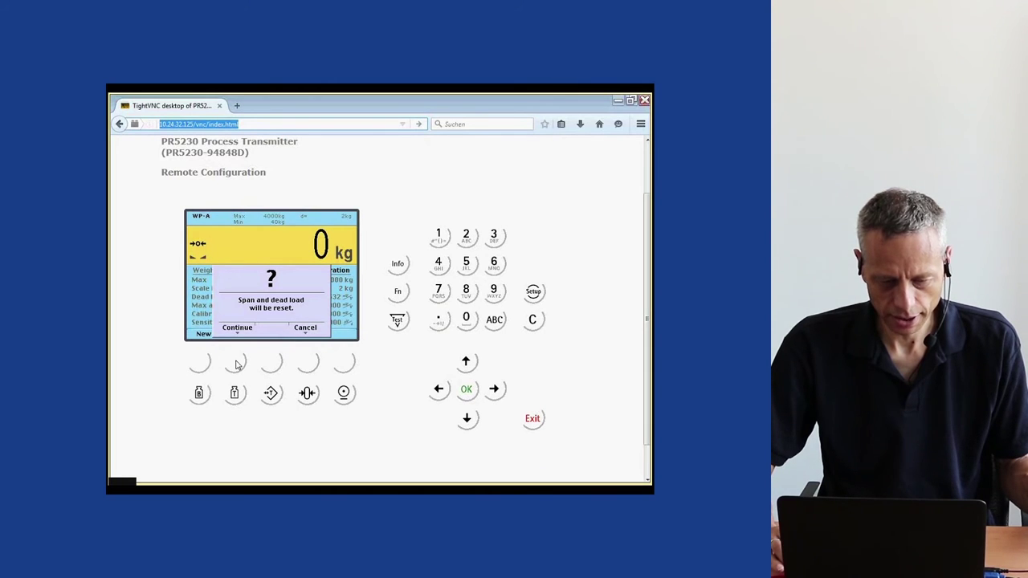
Step: Accept the span and dead load reset and enter 4000.0 kg as Max
click(236, 364)
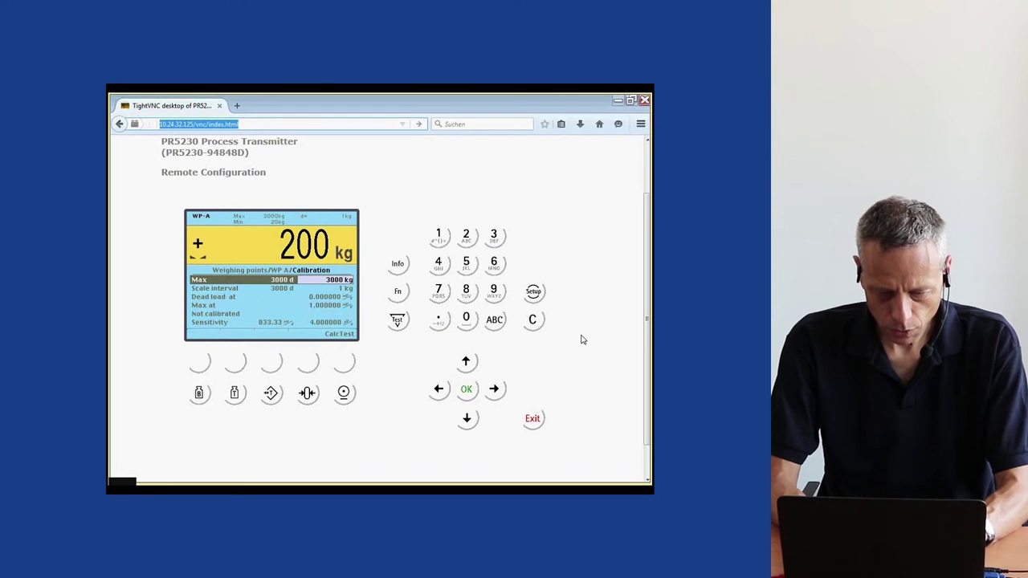
text(4000)
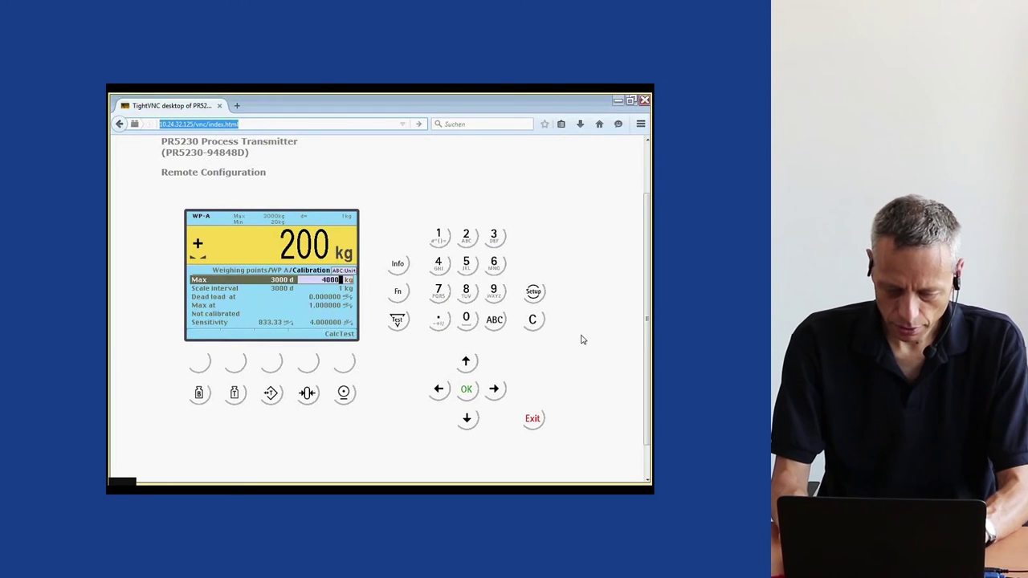
text(.0)
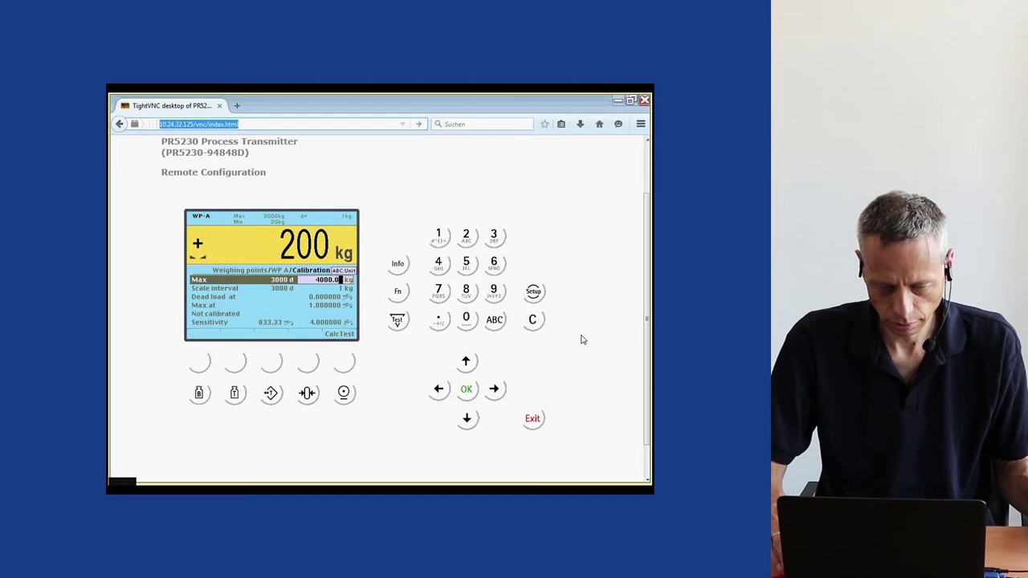
key(Return)
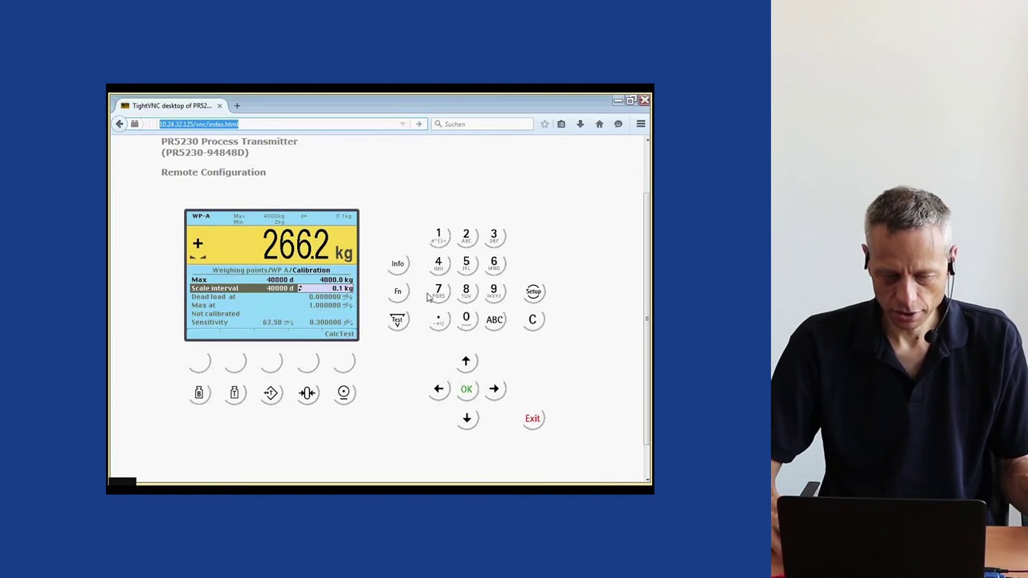
Step: Choose 0.5 kg from the scale interval list for weighing point A
click(326, 291)
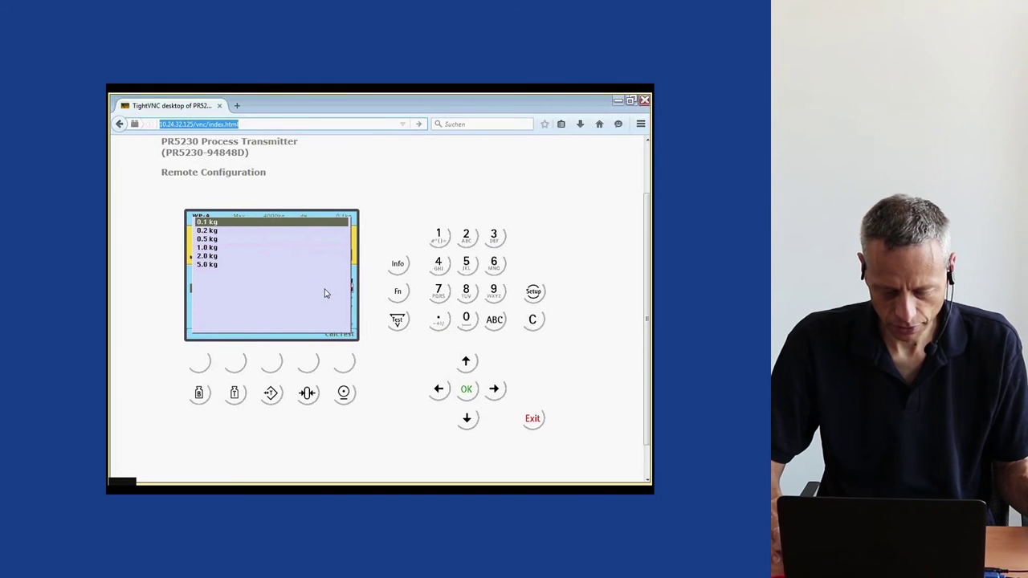
key(Down)
key(Down)
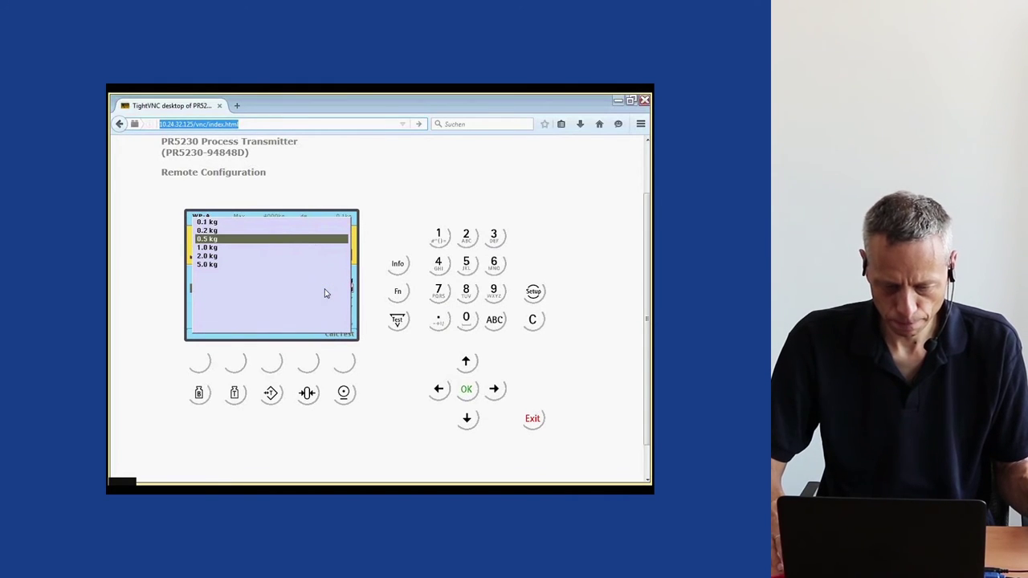
key(Return)
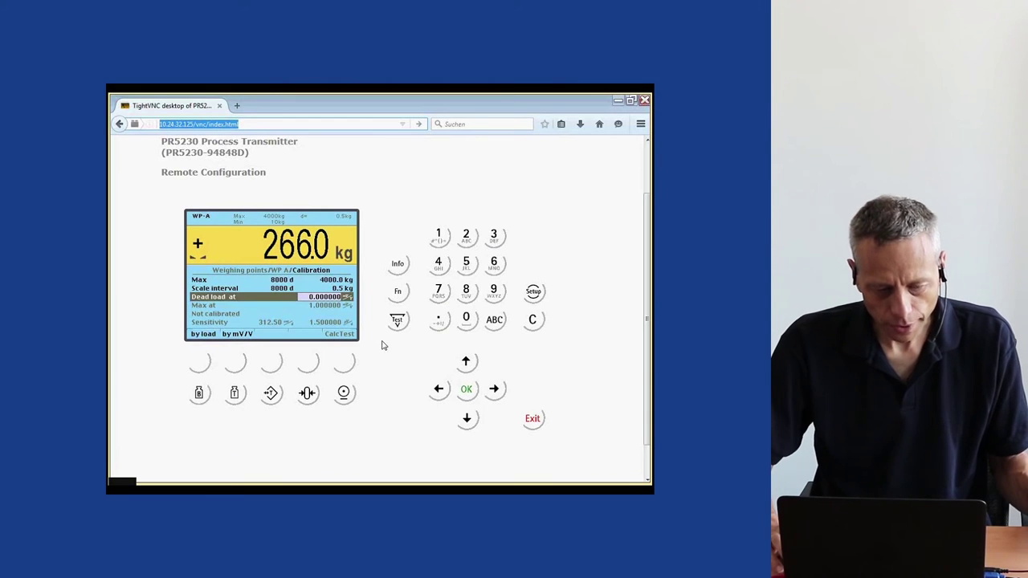
Step: Capture dead load by mV/V (0.066576 mV/V) and switch to calibrating by load cell data
click(199, 365)
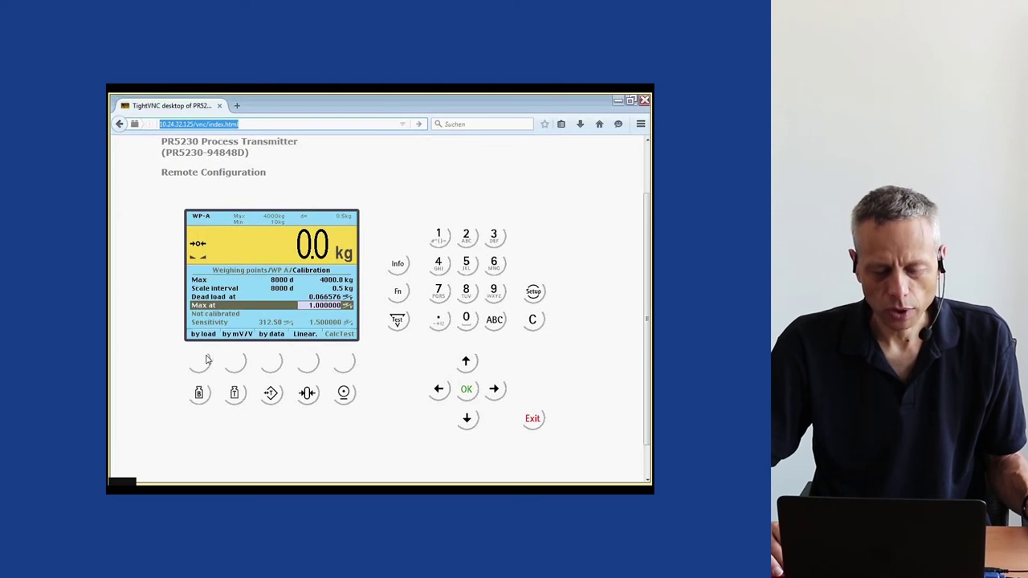
click(269, 364)
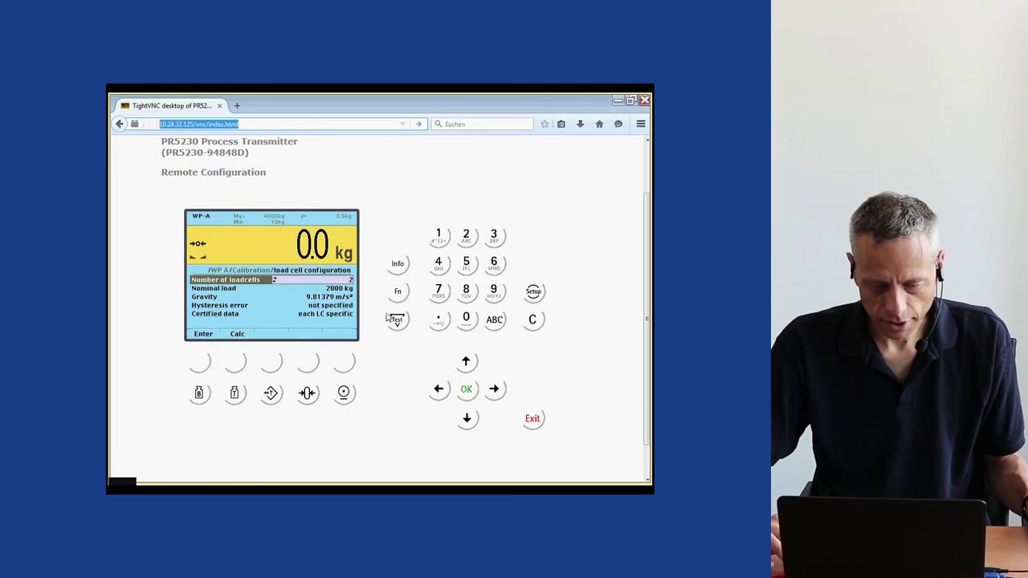
Step: Configure 4 load cells with 1000.0 kg nominal load and show per-cell rated output values
key(Return)
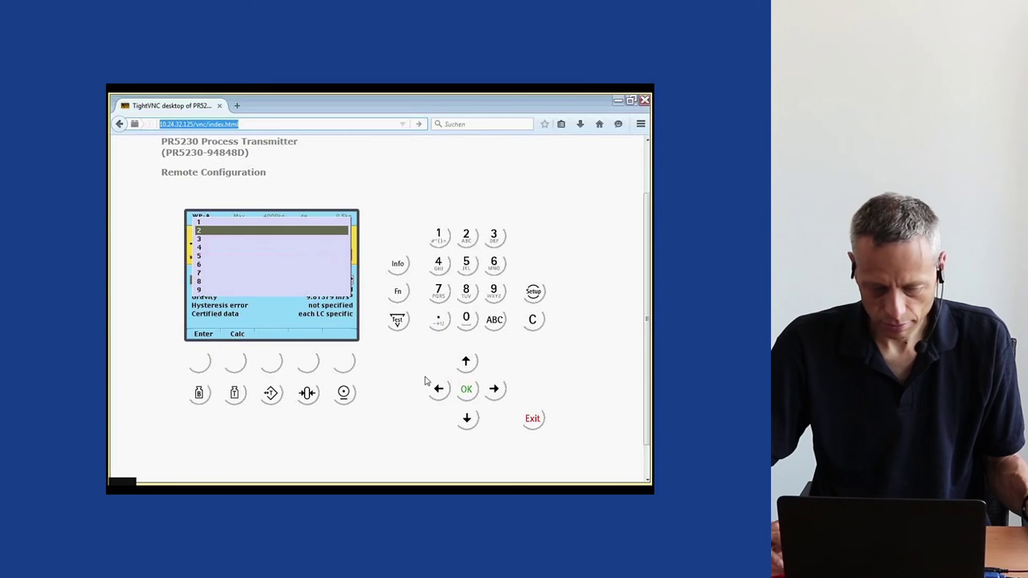
key(Down)
key(Down)
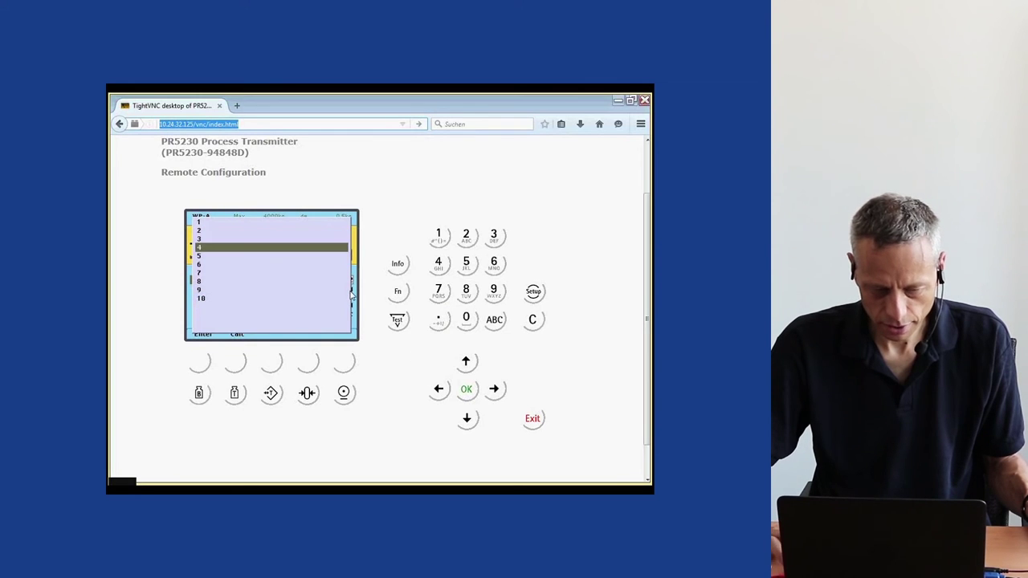
key(Return)
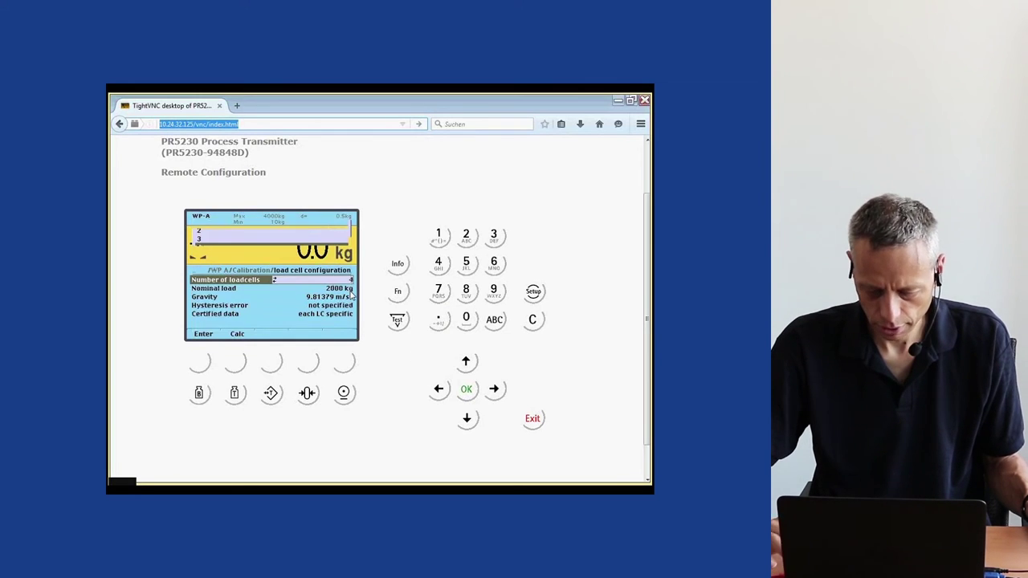
key(Down)
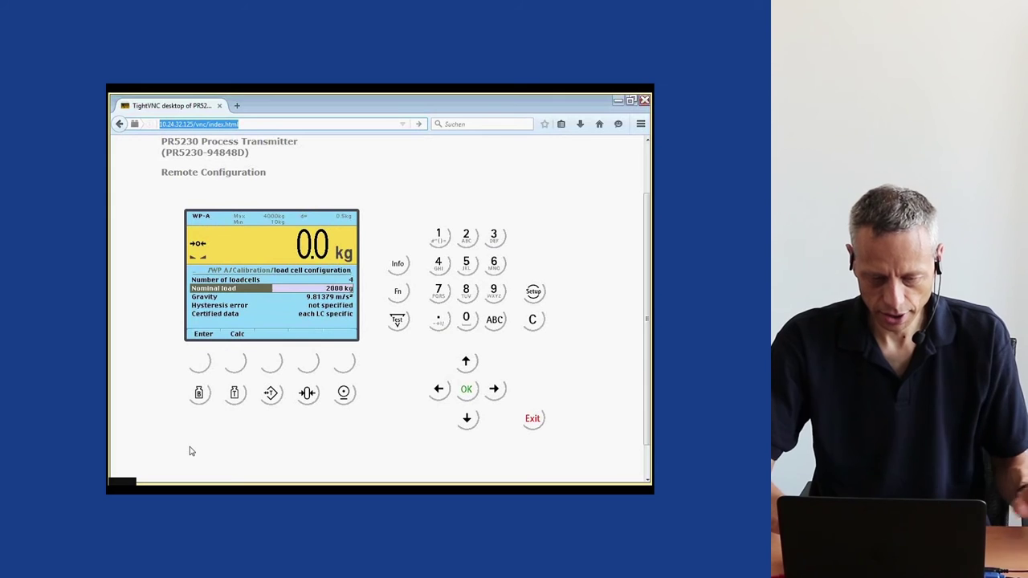
text(1000.)
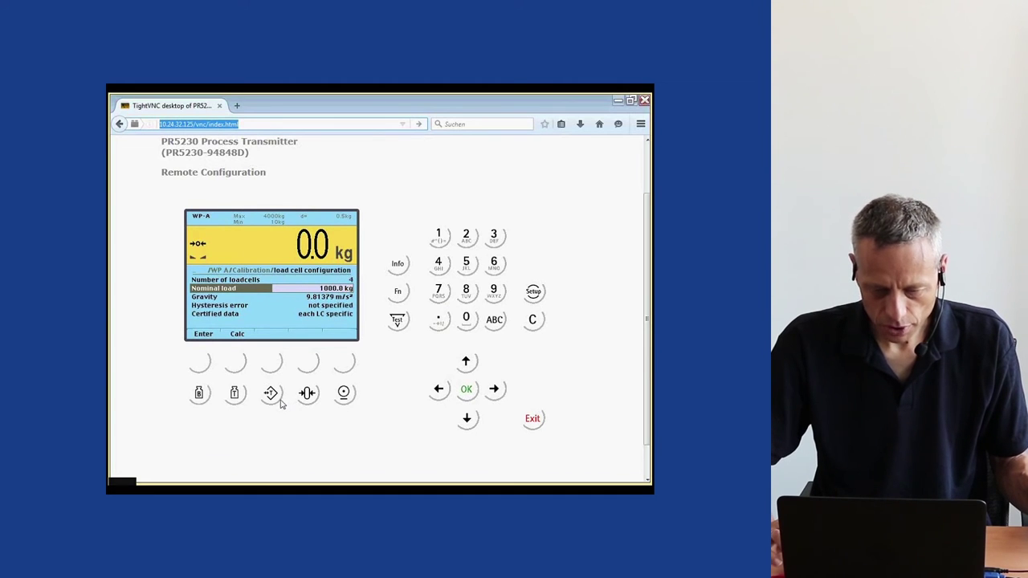
key(Down)
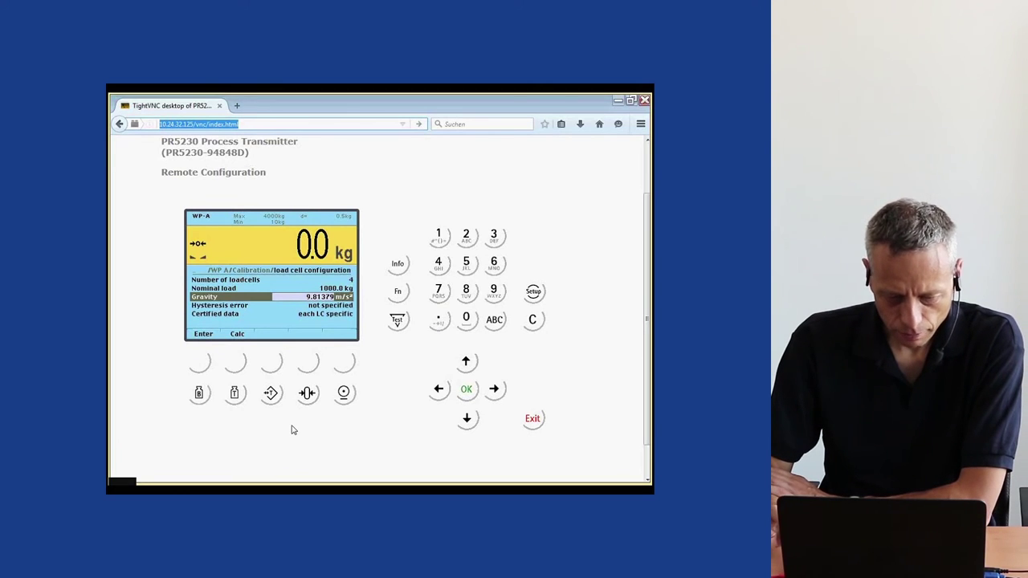
key(Down)
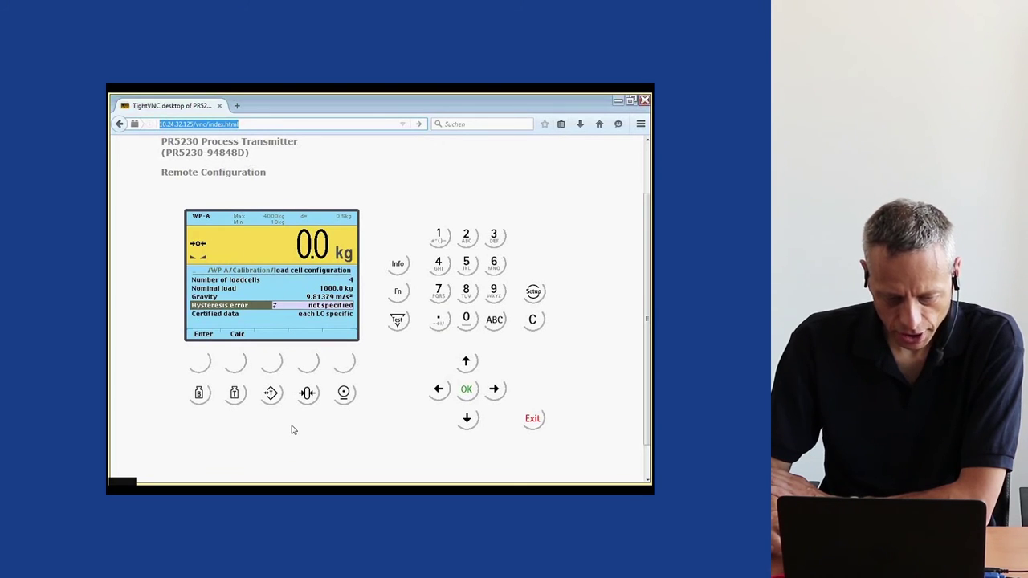
key(Down)
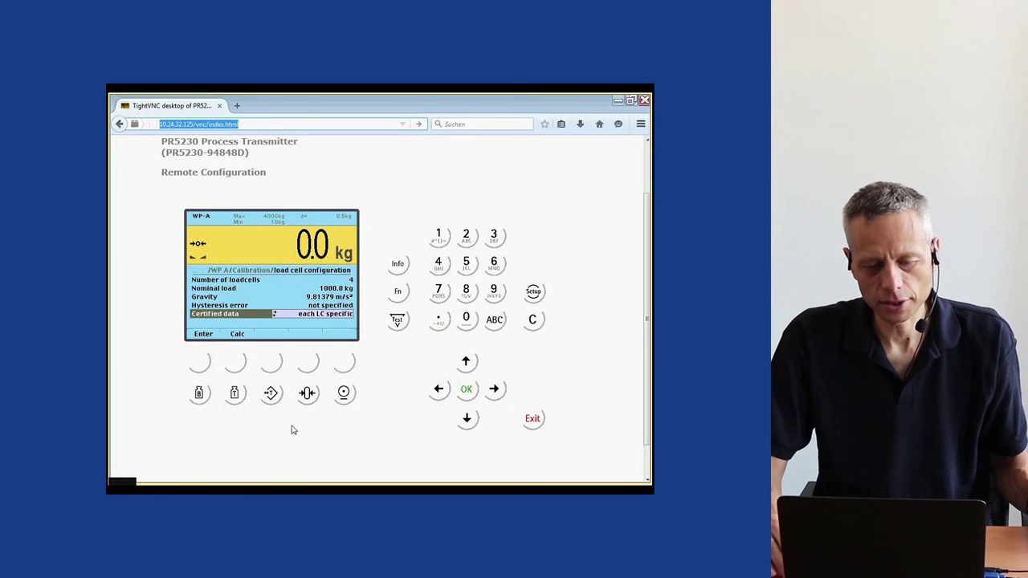
click(194, 364)
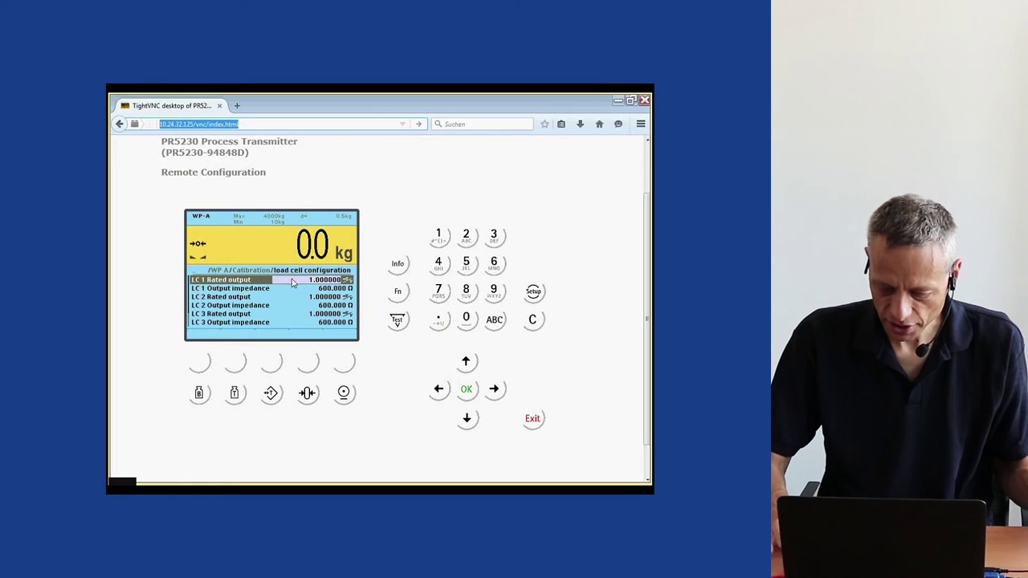
Step: Check LC 1–4 rated output 1.000000 and 600.000 Ω impedance, then exit to the summary
key(Down)
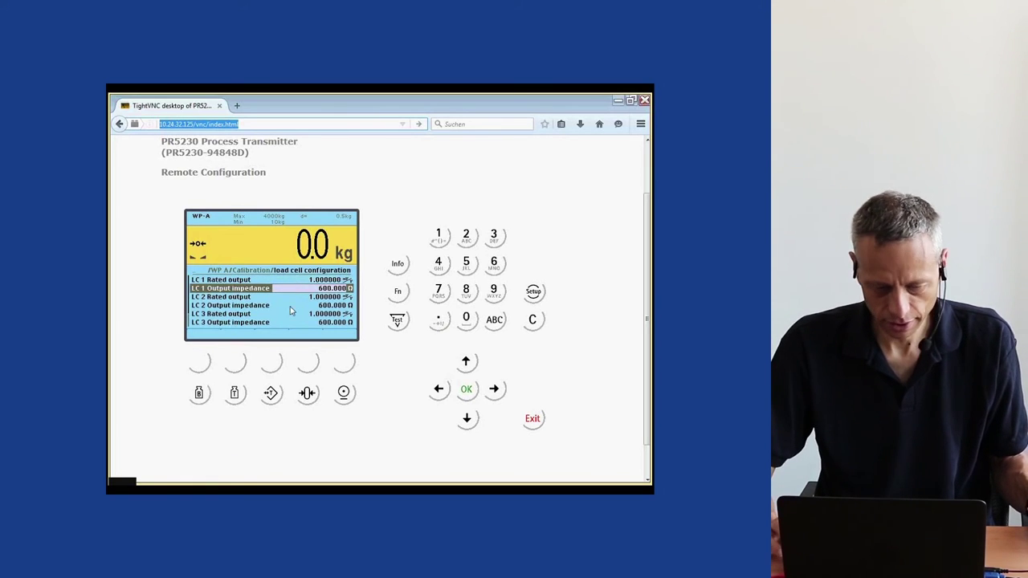
key(Down)
key(Down)
key(Down)
key(Down)
key(Down)
key(Down)
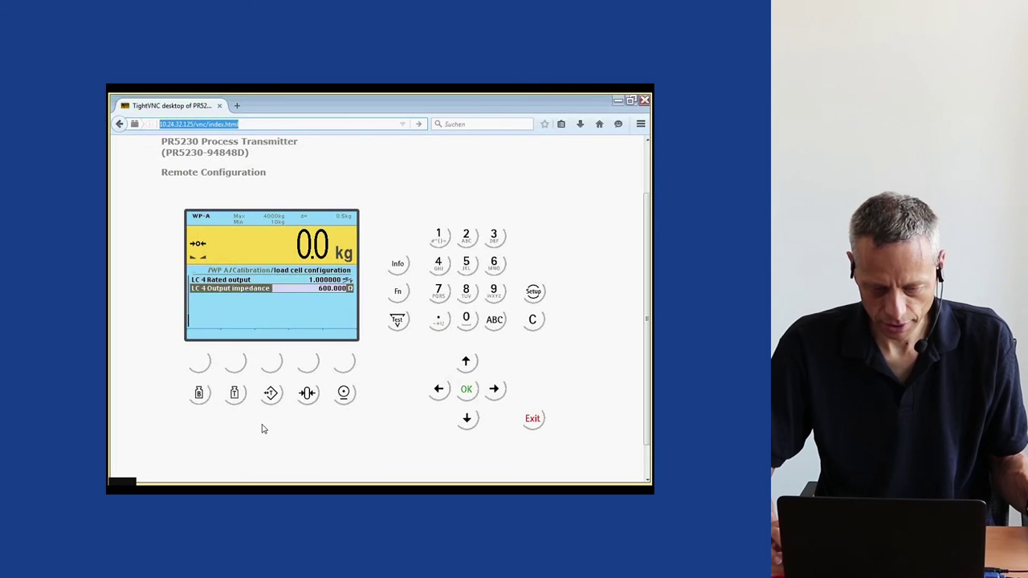
key(Down)
key(Down)
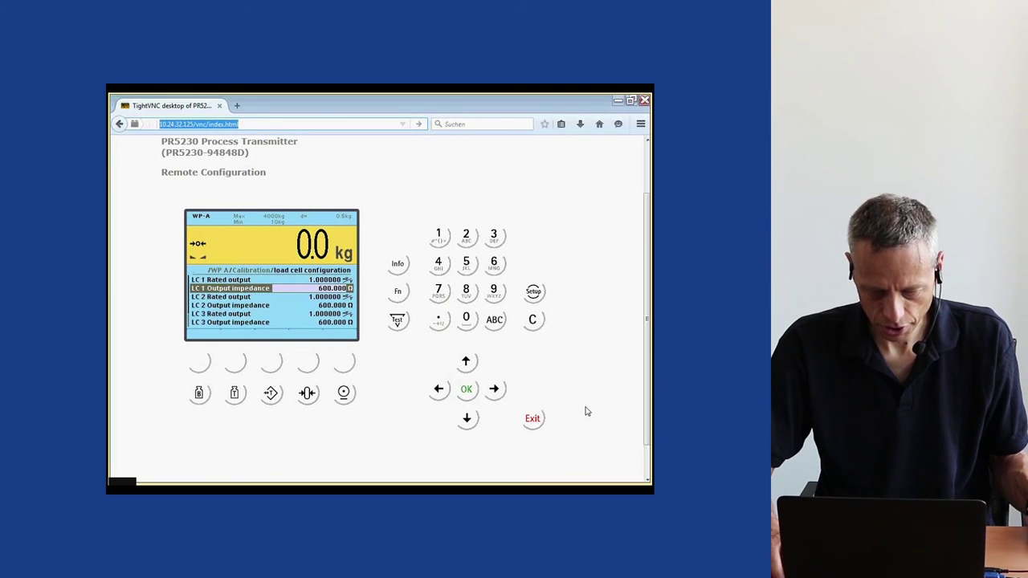
click(530, 421)
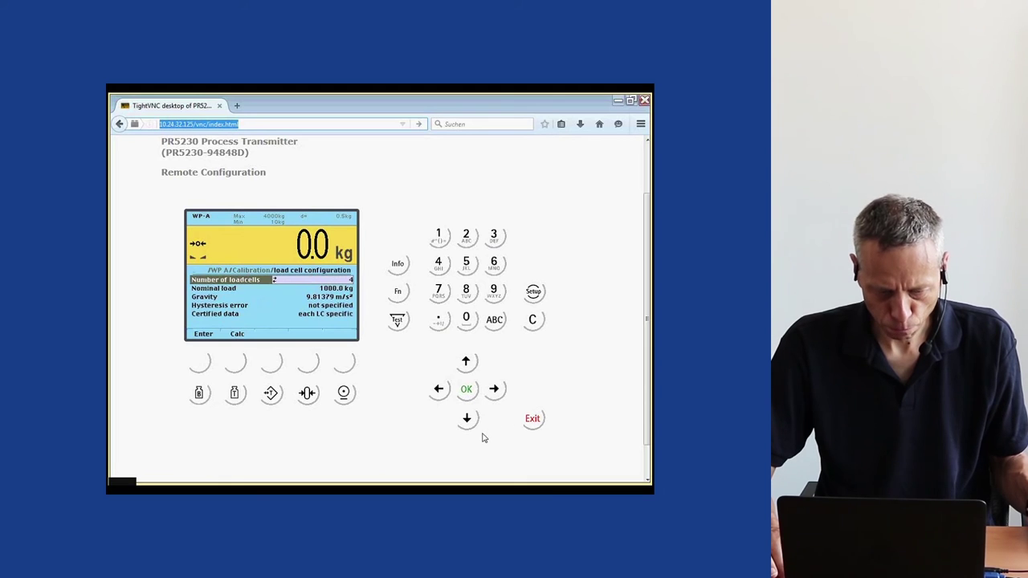